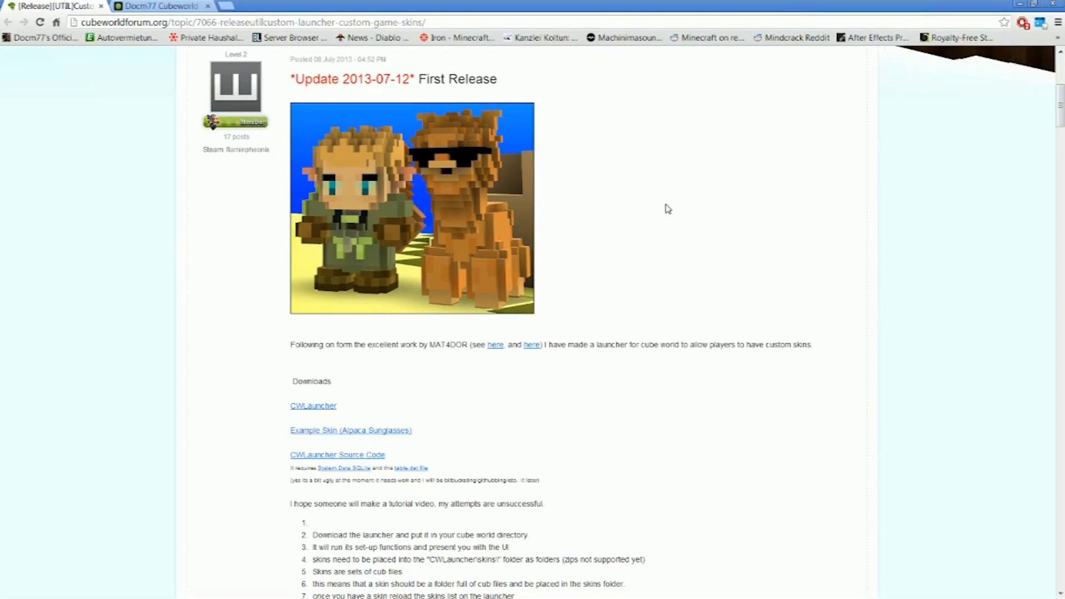
Look over the custom launcher forum post, including its download links, and return to the start of the topic.
scroll(668, 209, "down", 1)
scroll(668, 208, "up", 2)
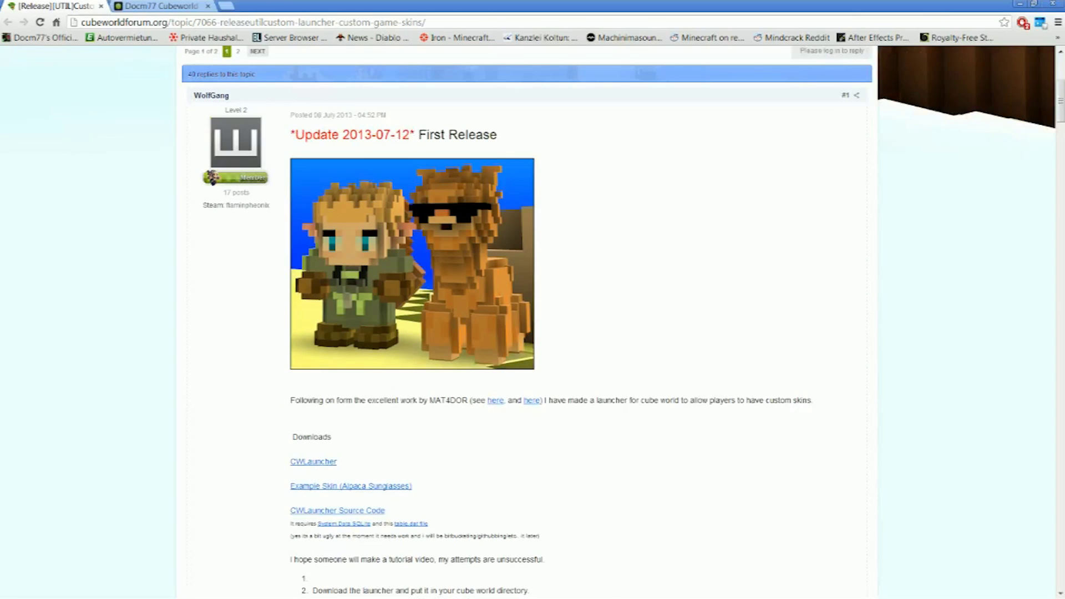
scroll(704, 252, "up", 4)
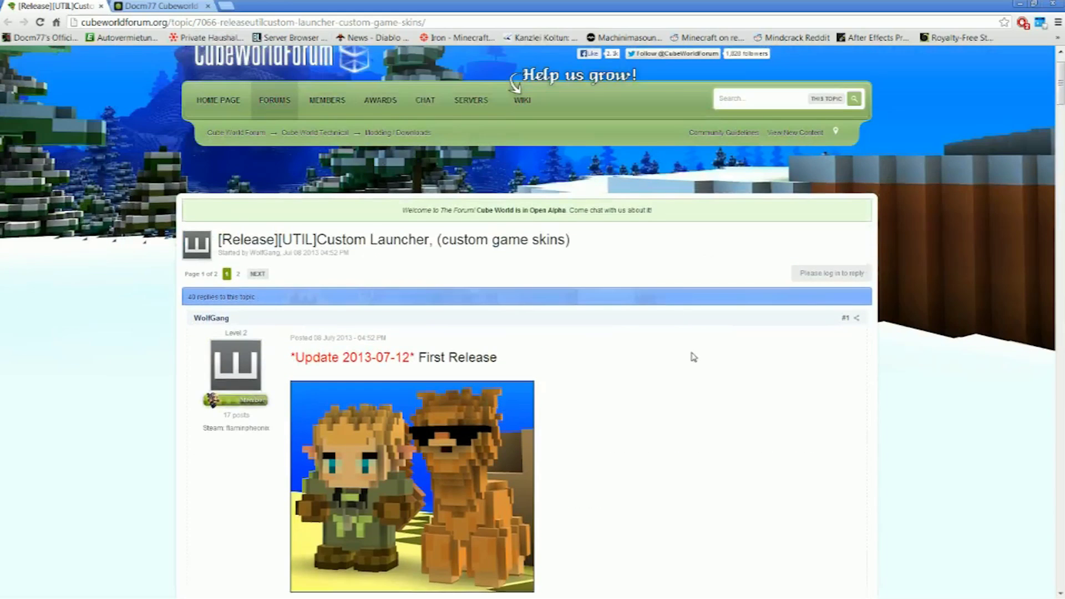
scroll(696, 361, "up", 1)
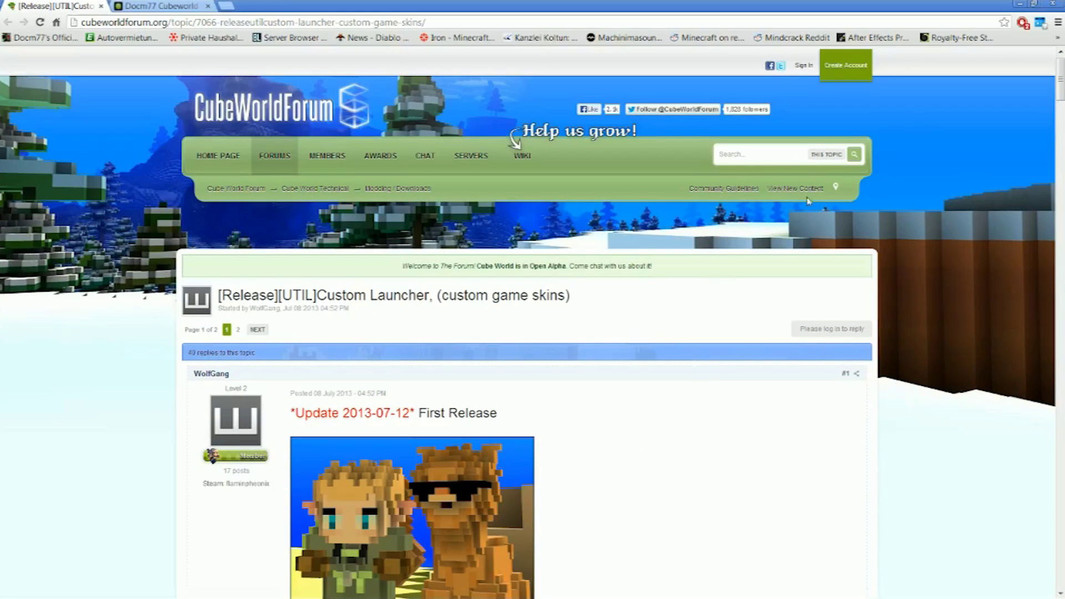
Run CWLancher from the Cube World folder on the Solidstate (H:) drive and allow it through the security warning.
left_click(1019, 4)
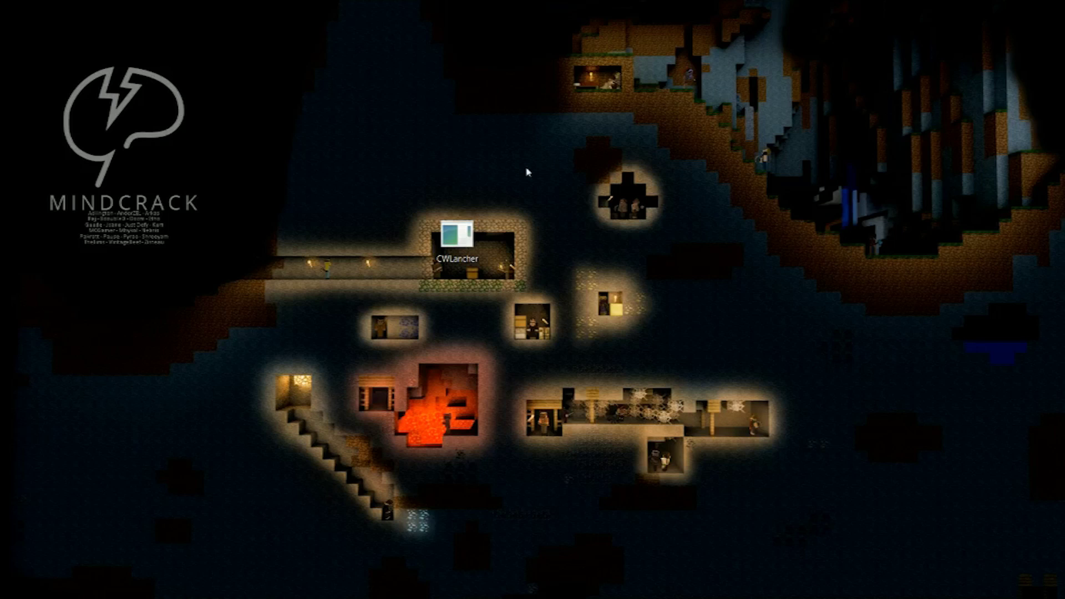
left_click(458, 250)
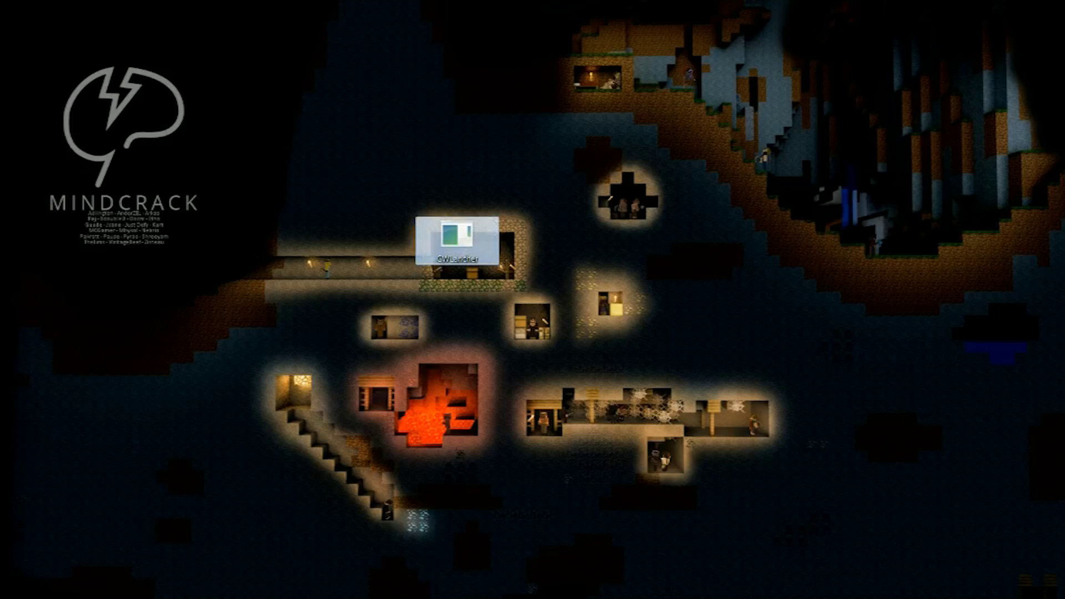
key("Return")
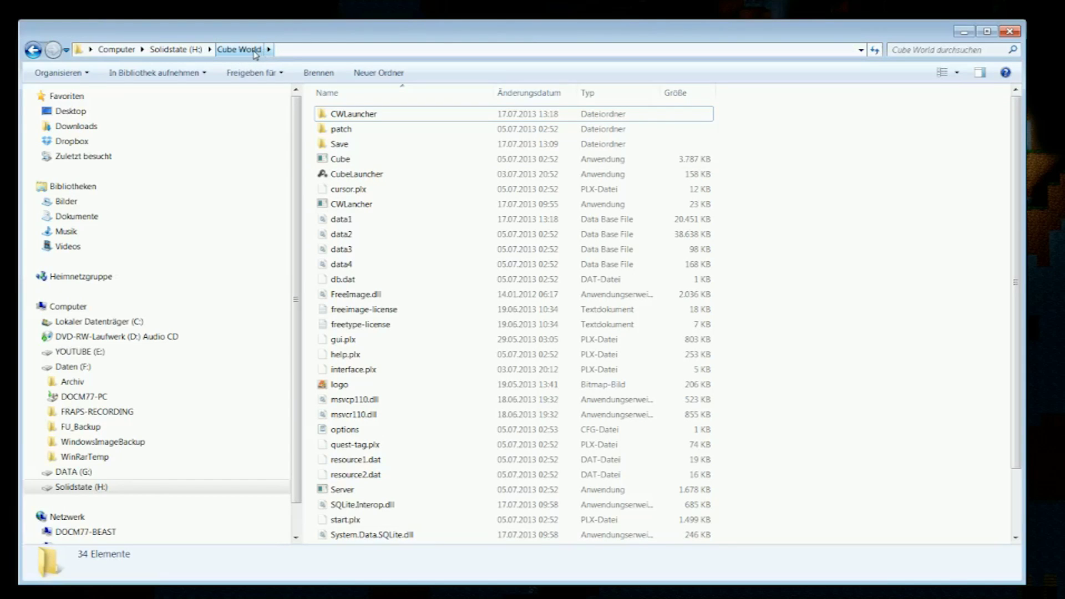
left_click(382, 209)
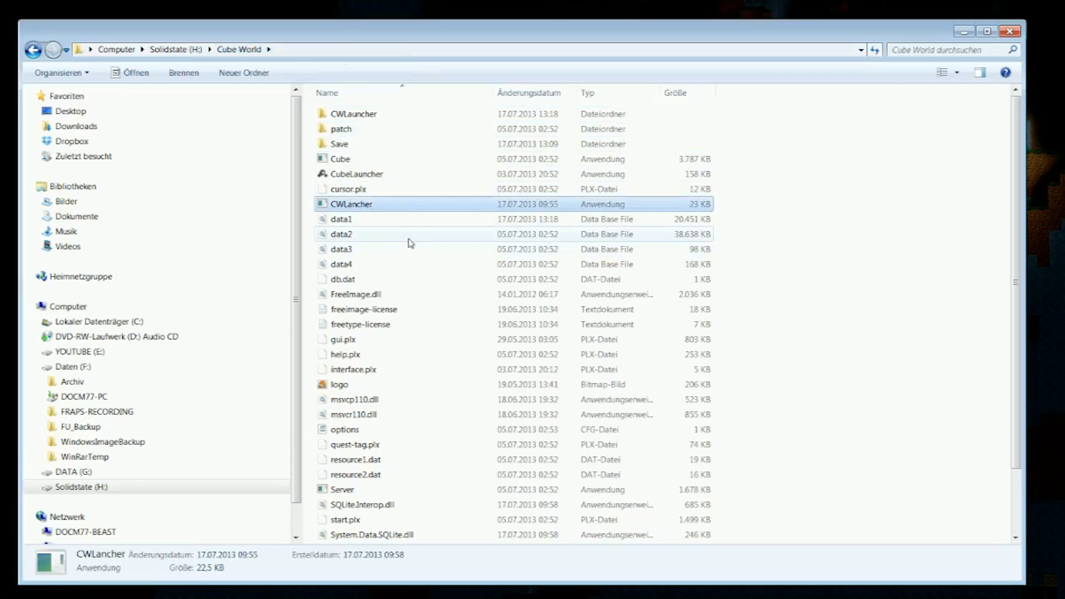
left_click_drag(396, 35, 366, 177)
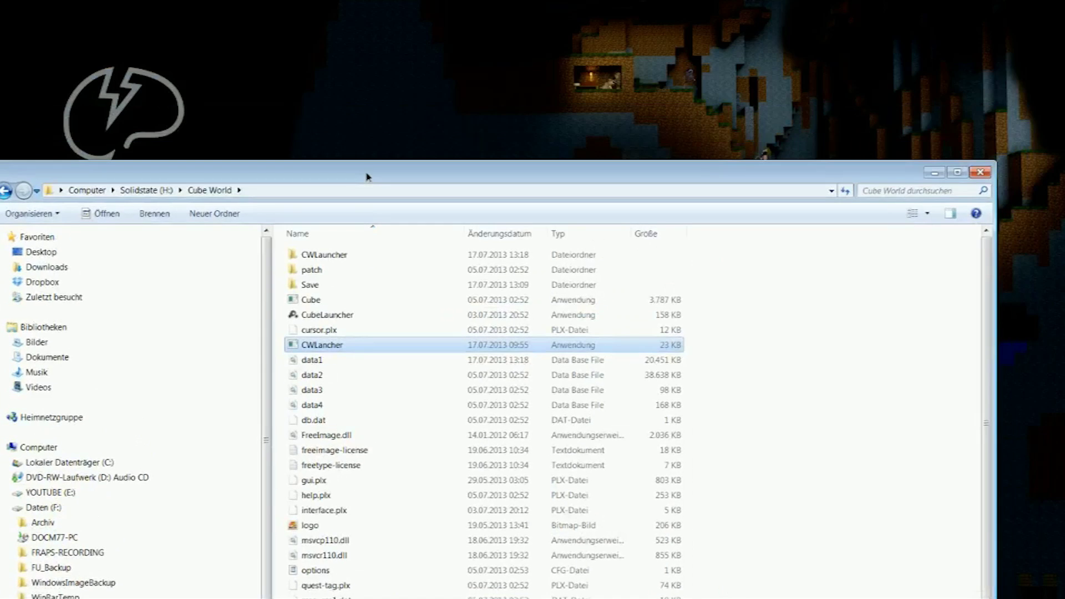
double_click(329, 351)
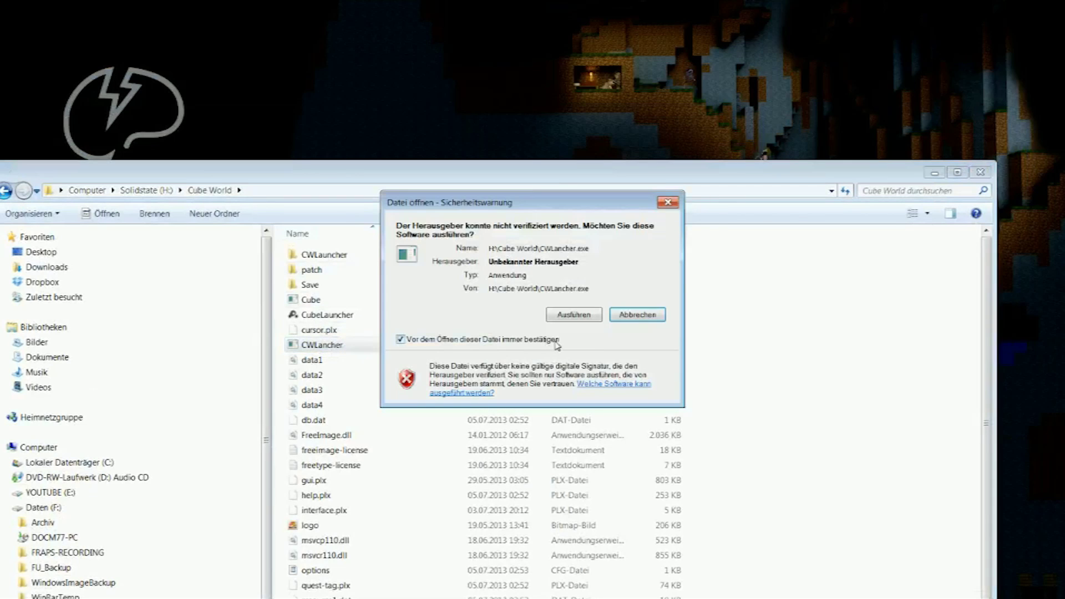
left_click(573, 314)
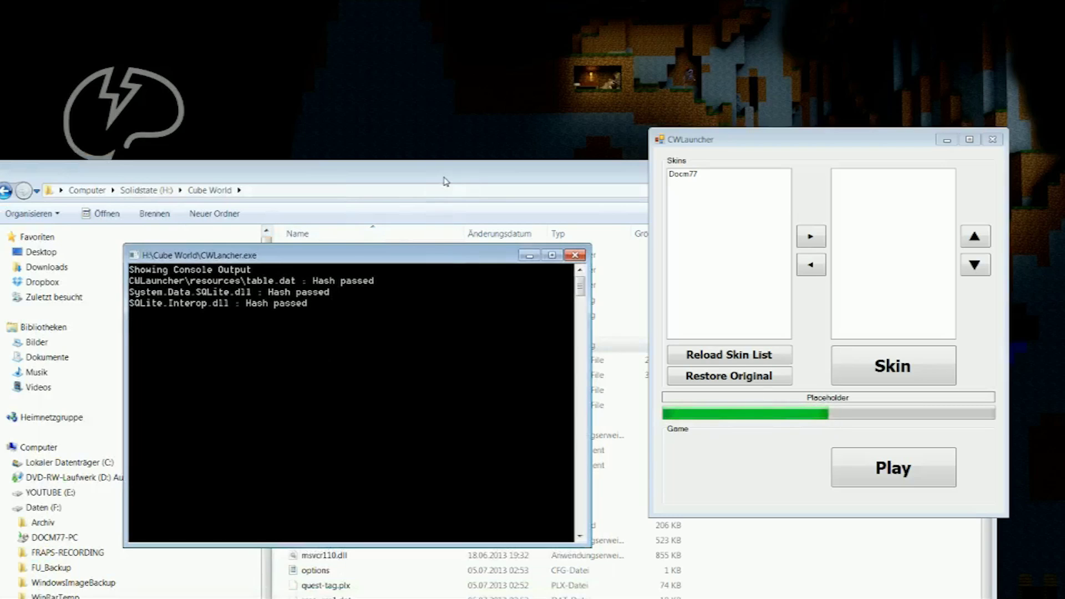
Open the skins folder inside Cube World's CWLauncher folder and locate the Docm77 skin folder.
left_click(493, 178)
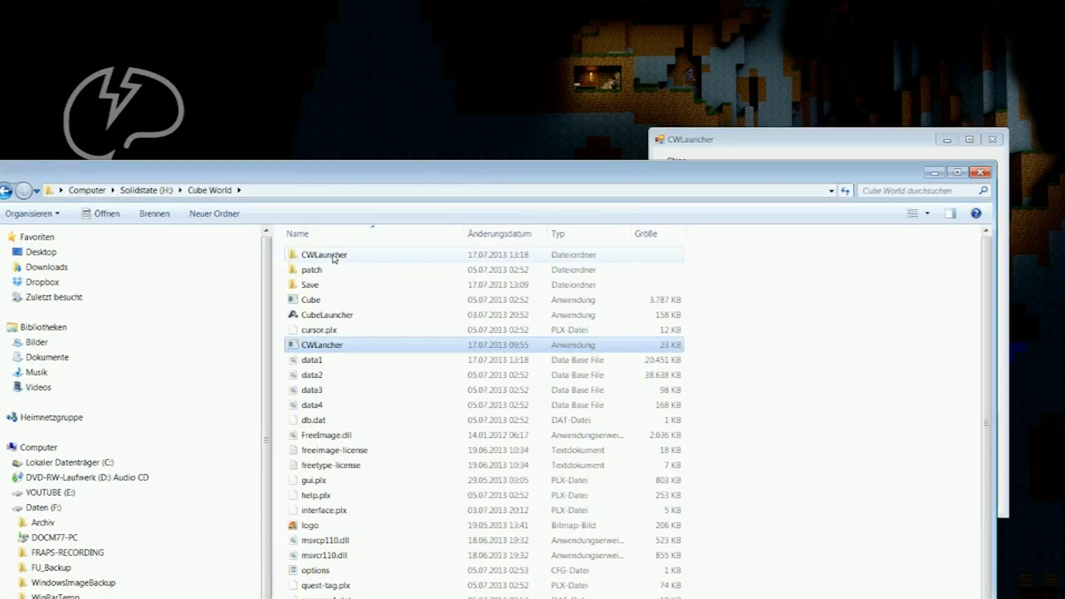
double_click(335, 256)
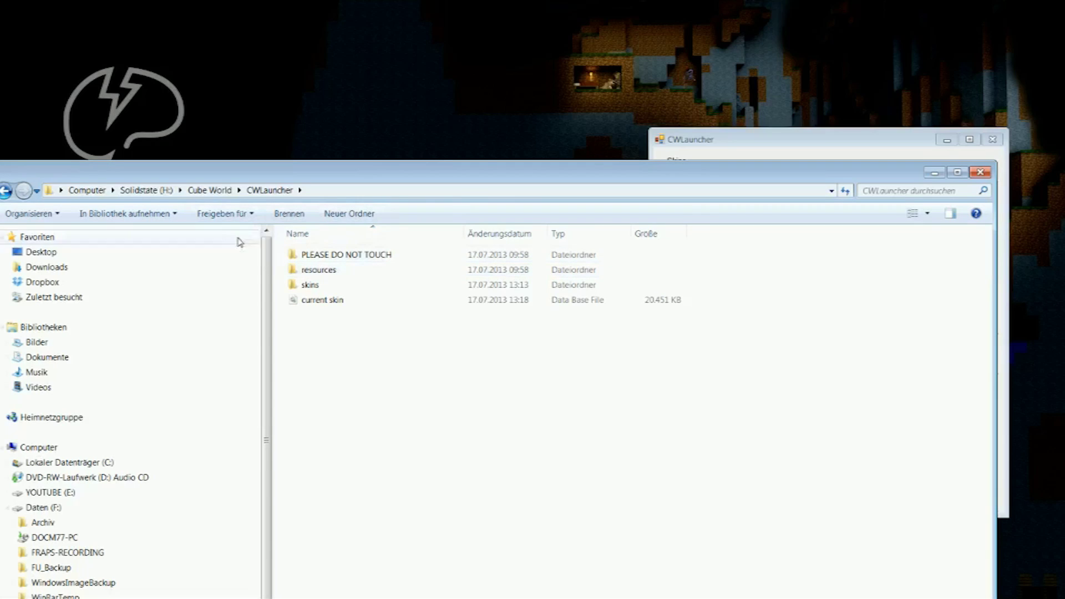
double_click(324, 291)
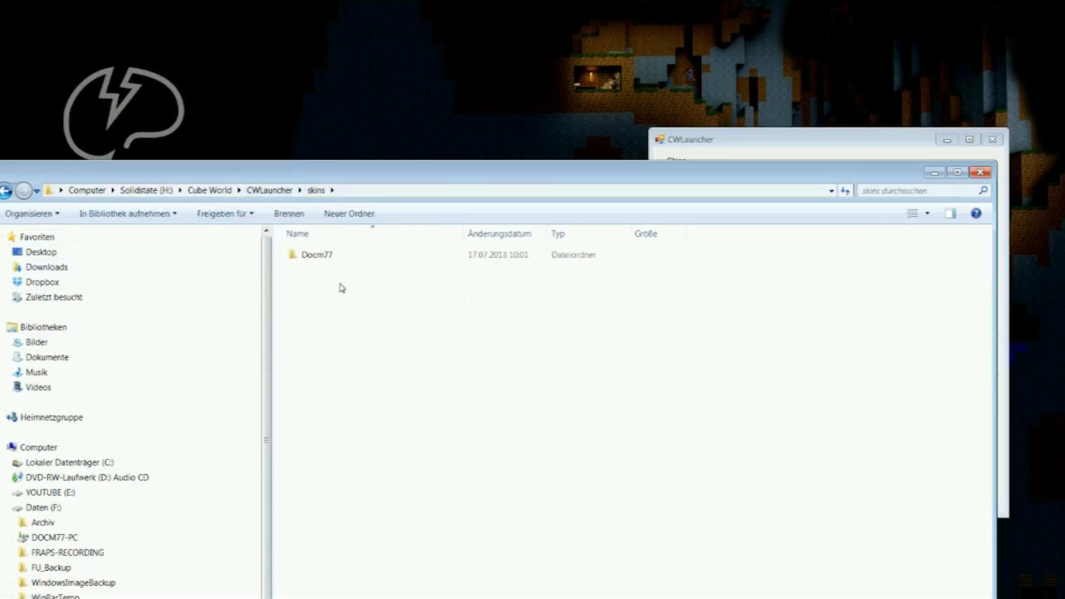
left_click(319, 257)
left_click(362, 366)
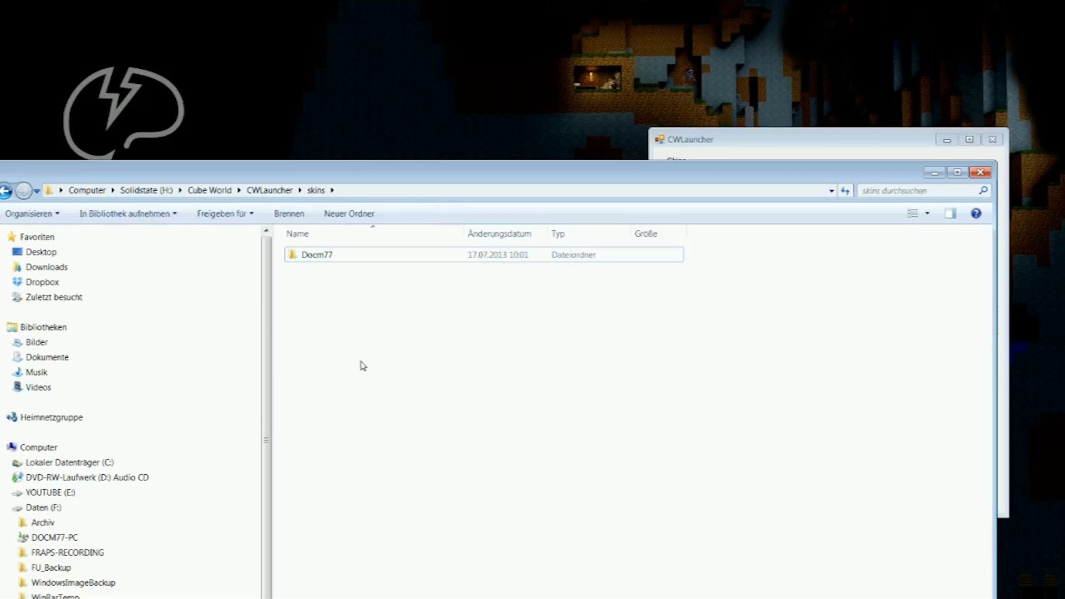
right_click(362, 366)
mouse_move(407, 507)
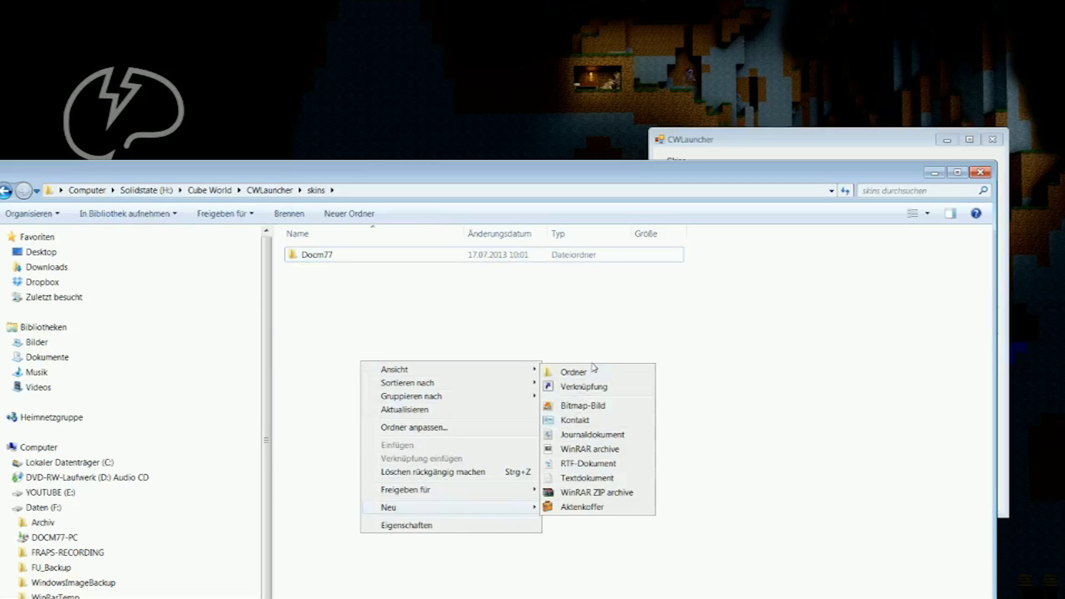
left_click(398, 301)
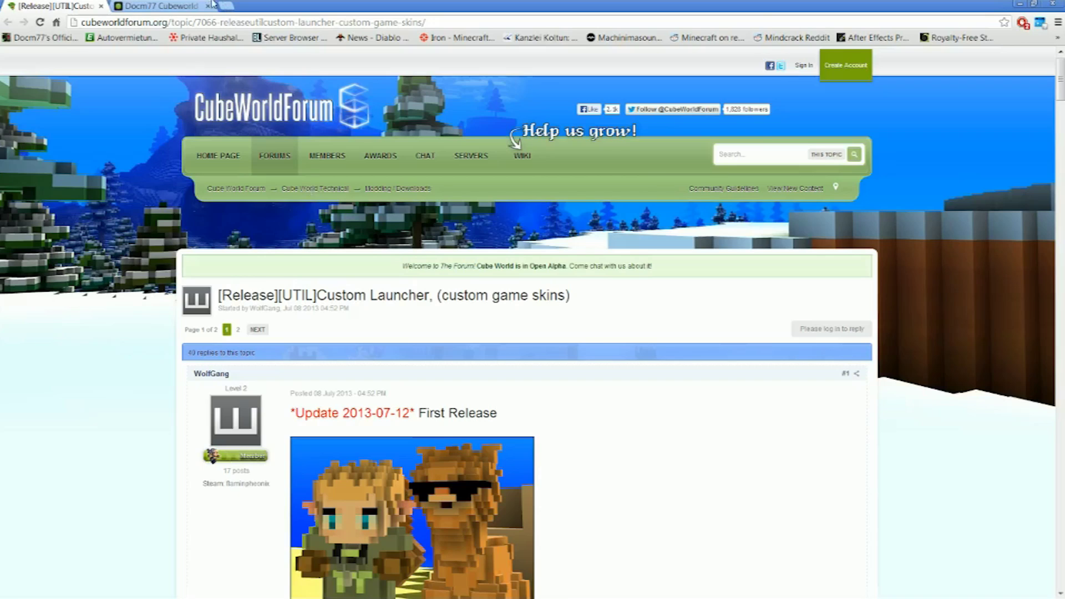
Switch to the browser's Docm77 Cubeworld skin album and view its first screenshot enlarged.
left_click(165, 5)
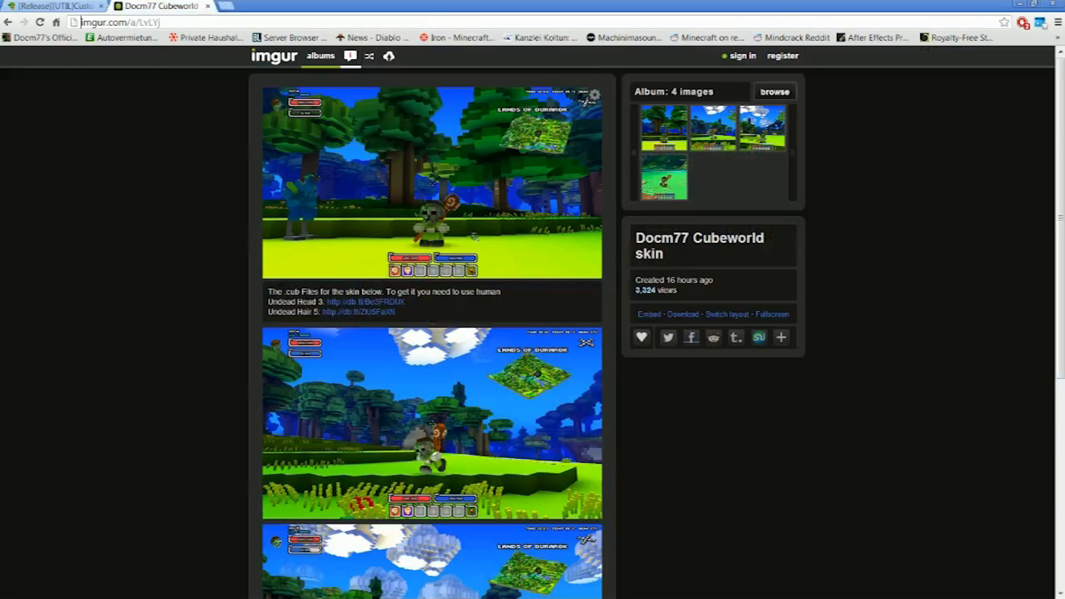
left_click(430, 223)
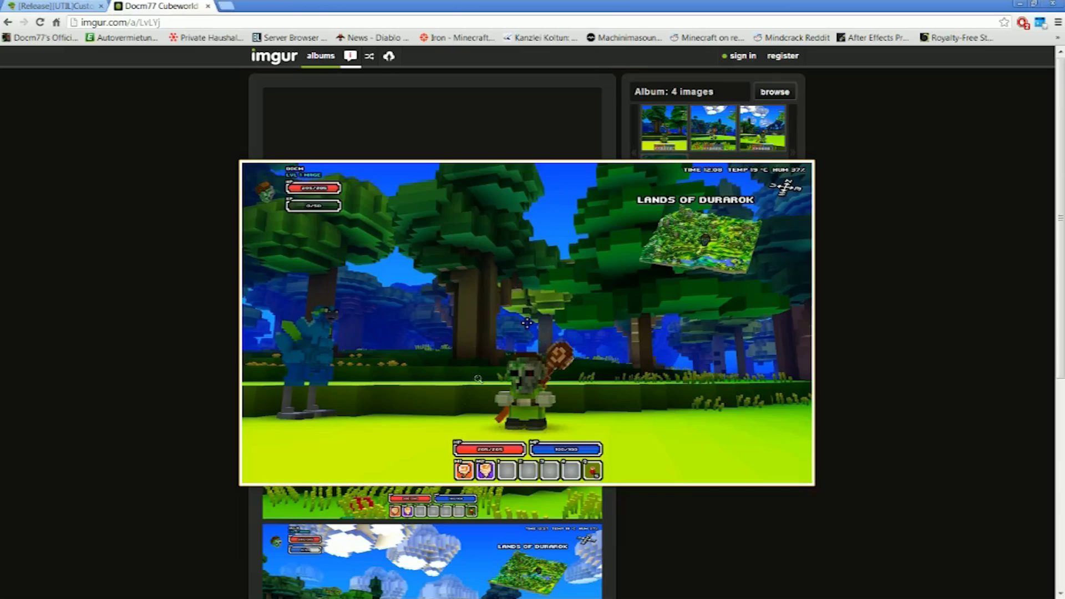
left_click(165, 318)
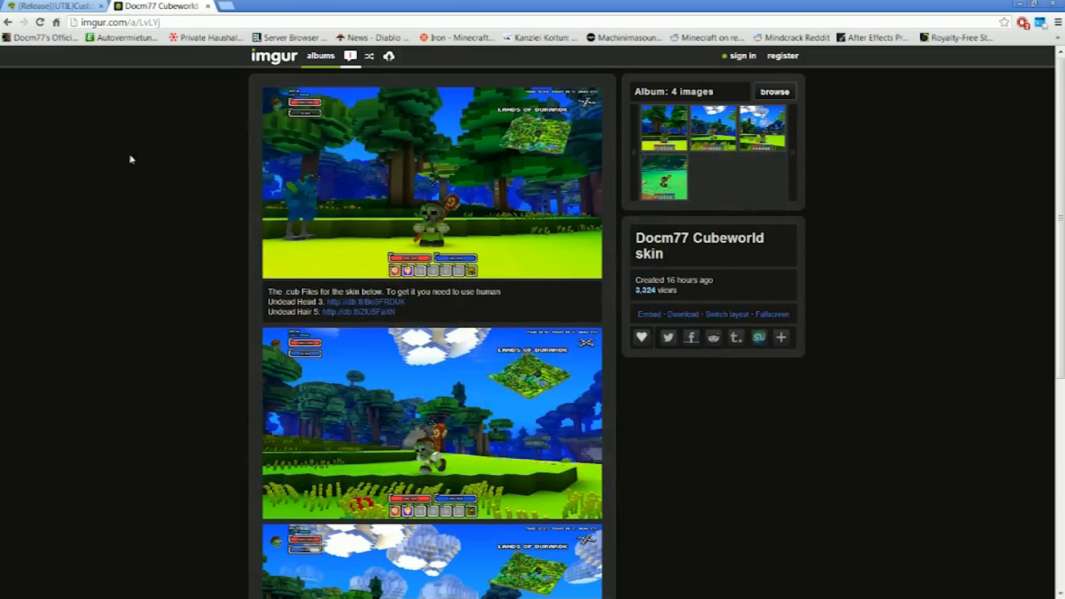
Return to the skins folder and examine the undead hair and undead head .cub files inside the Docm77 folder.
key("alt+Tab")
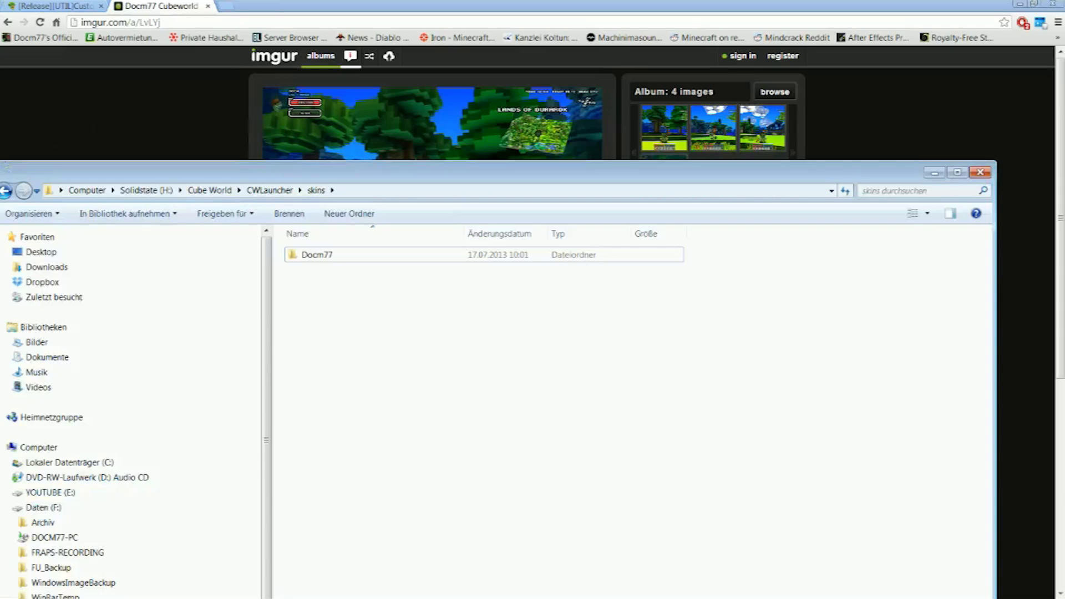
double_click(328, 254)
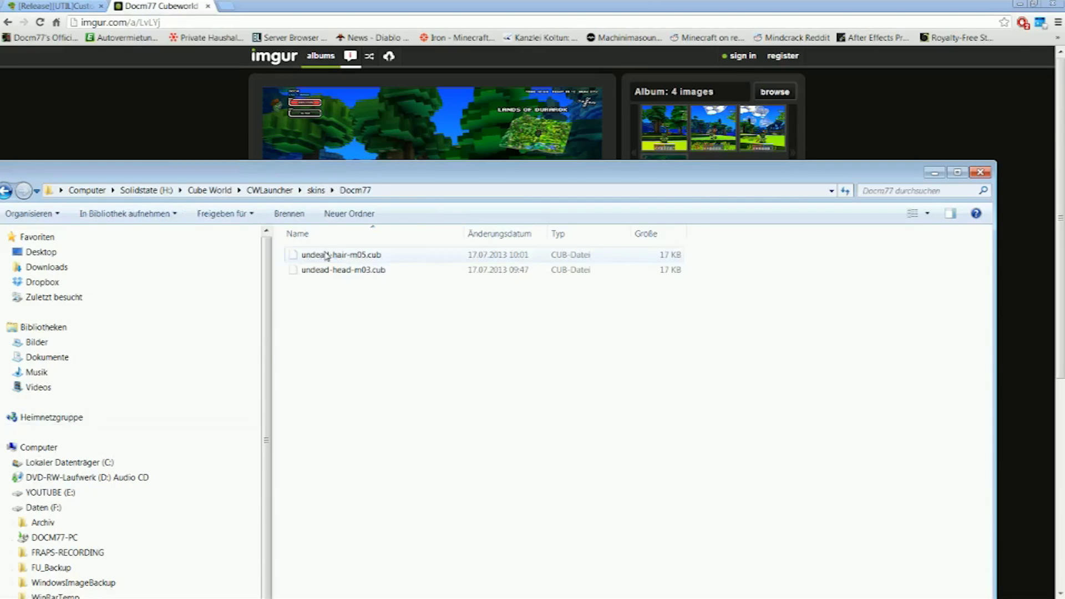
left_click_drag(428, 176, 478, 40)
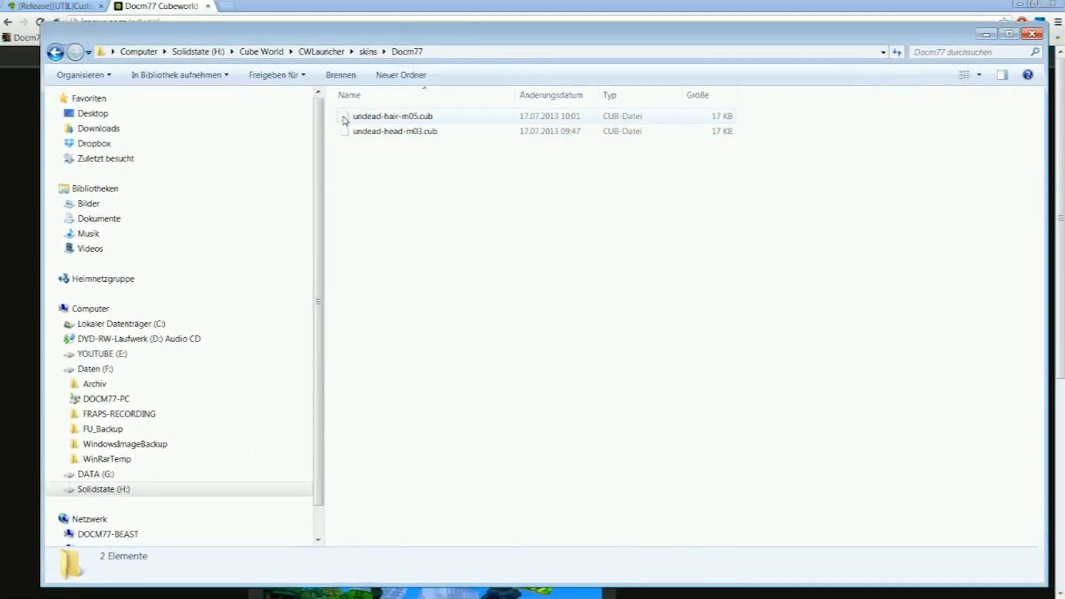
left_click(378, 119)
left_click(382, 132)
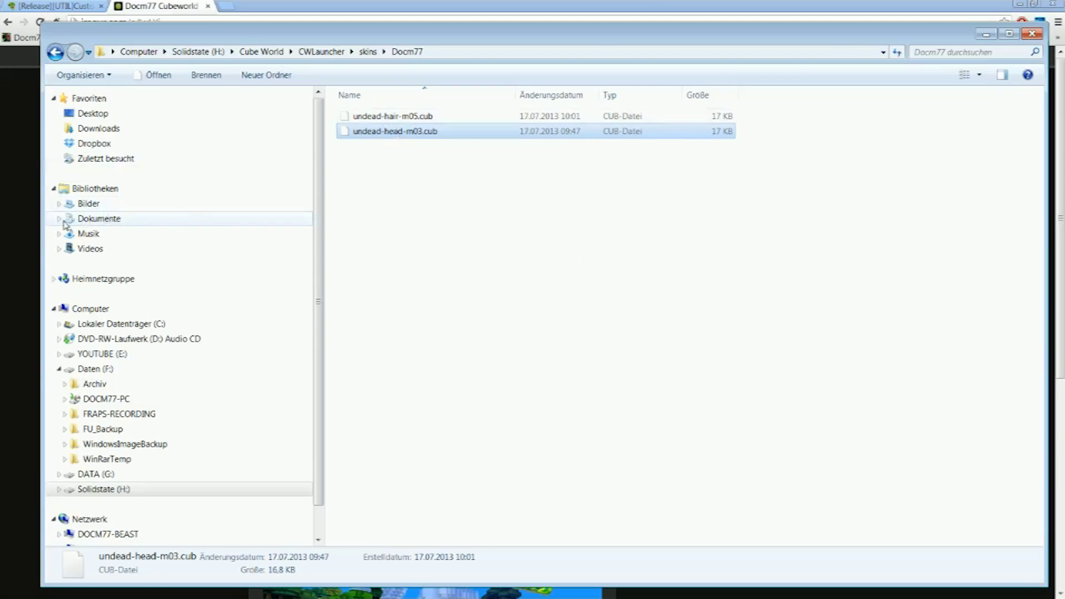
Switch to CWLauncher, add the Docm77 skin to the list of skins in use, and apply it to the game.
left_click(25, 211)
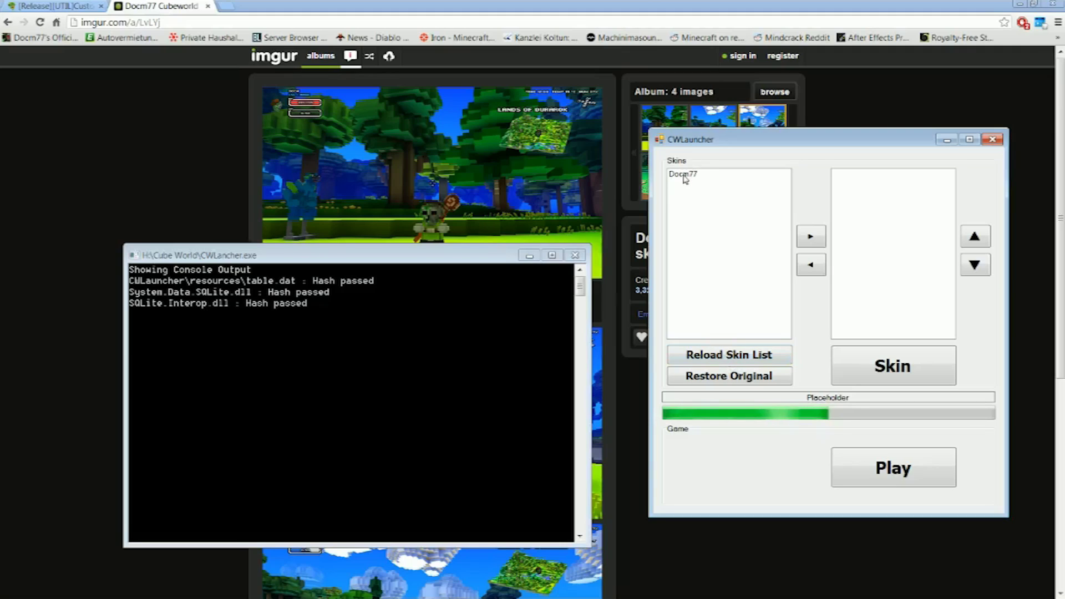
left_click(683, 176)
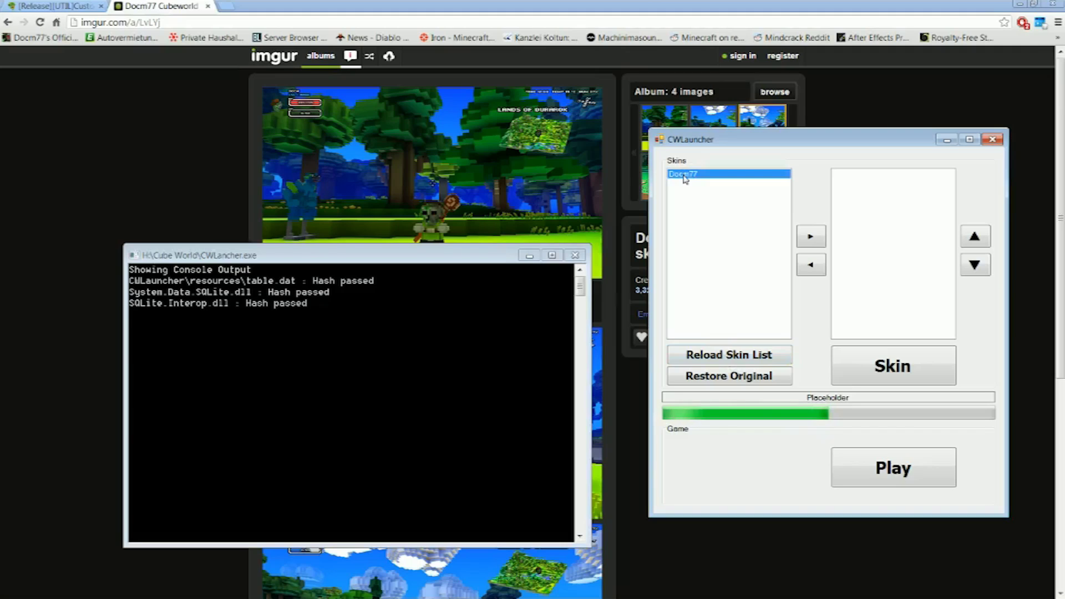
left_click(822, 238)
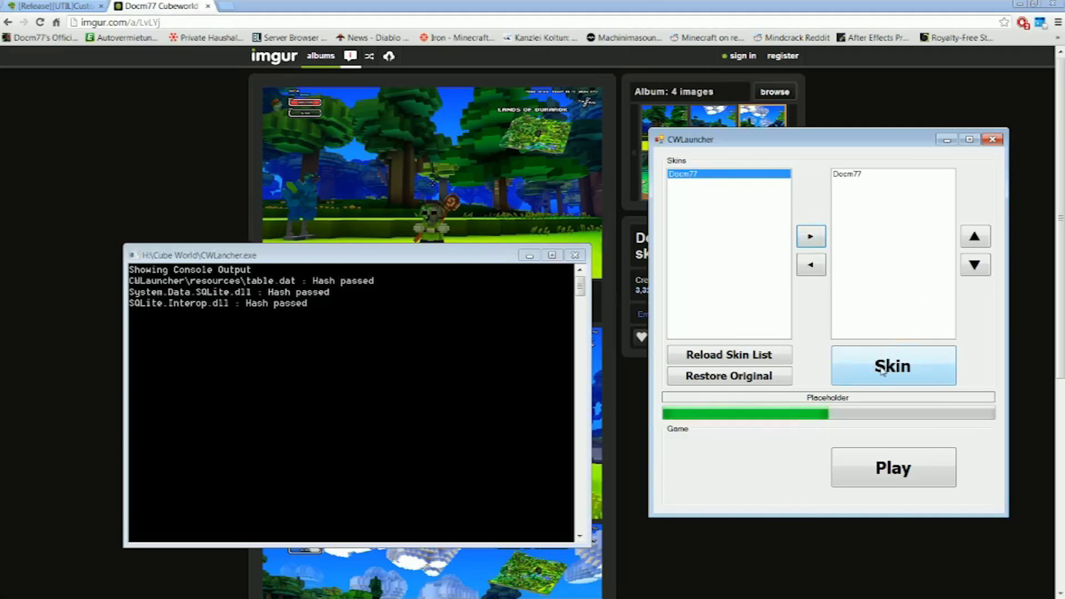
left_click(908, 374)
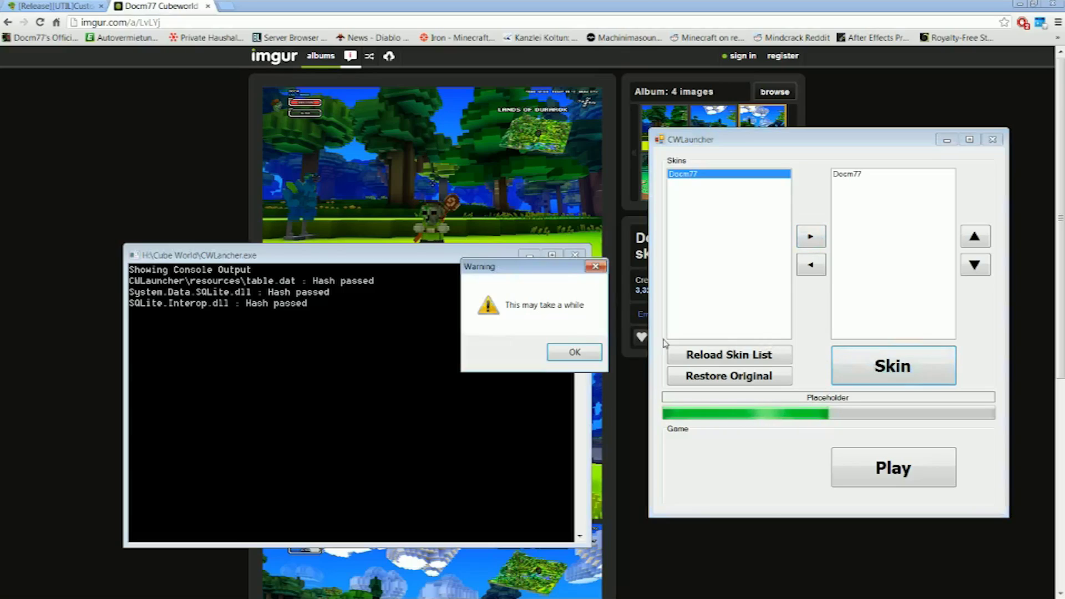
left_click(563, 351)
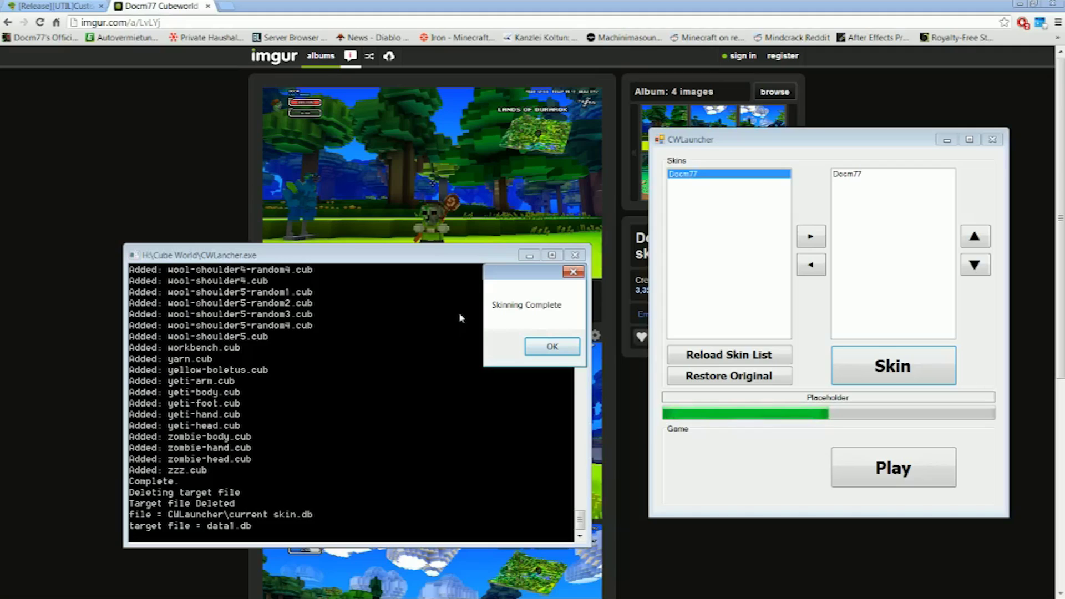
left_click(547, 344)
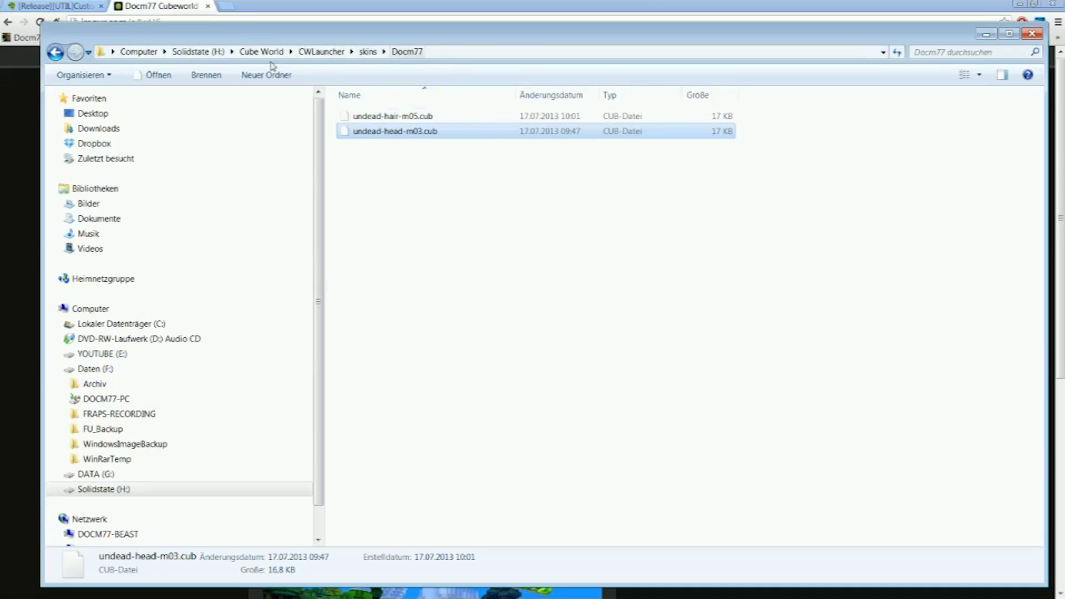
Go back up to the Cube World folder, and review the forum topic's launcher downloads and installation instructions in the browser.
left_click(261, 52)
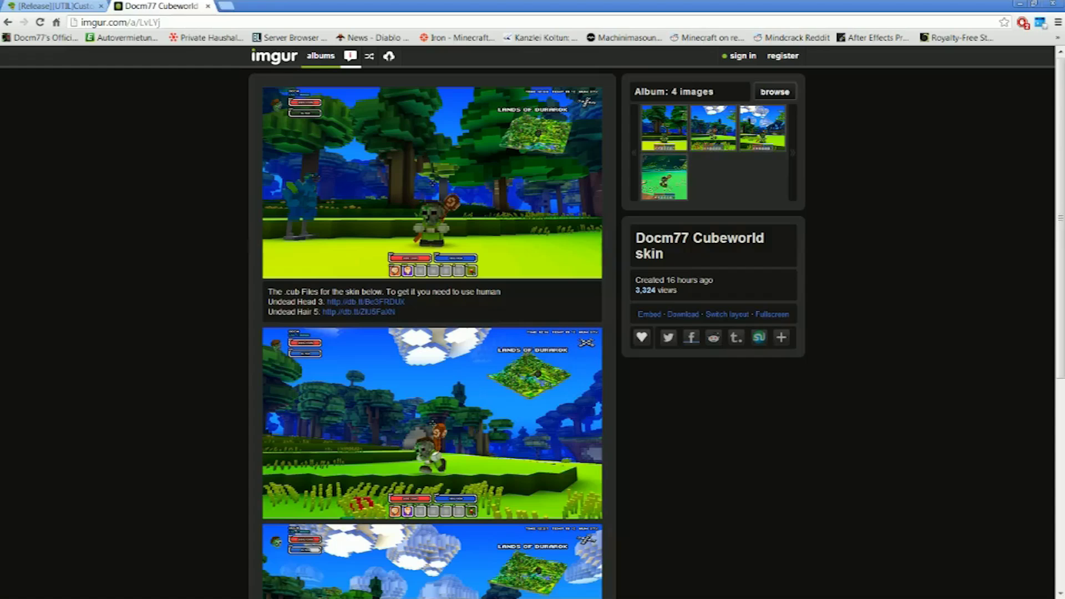
left_click(56, 6)
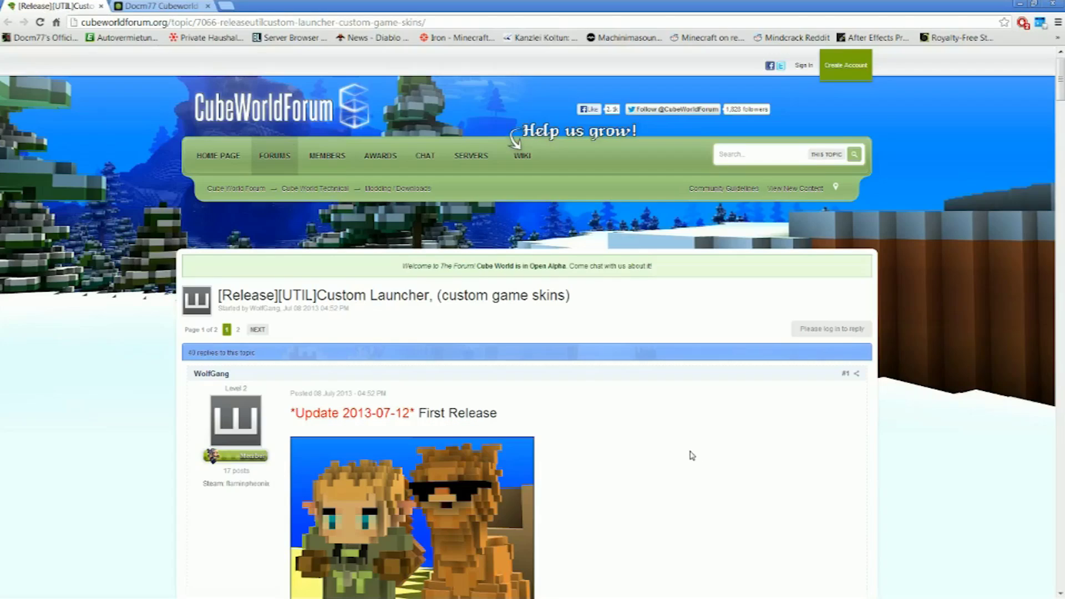
scroll(662, 406, "down", 3)
scroll(662, 406, "down", 1)
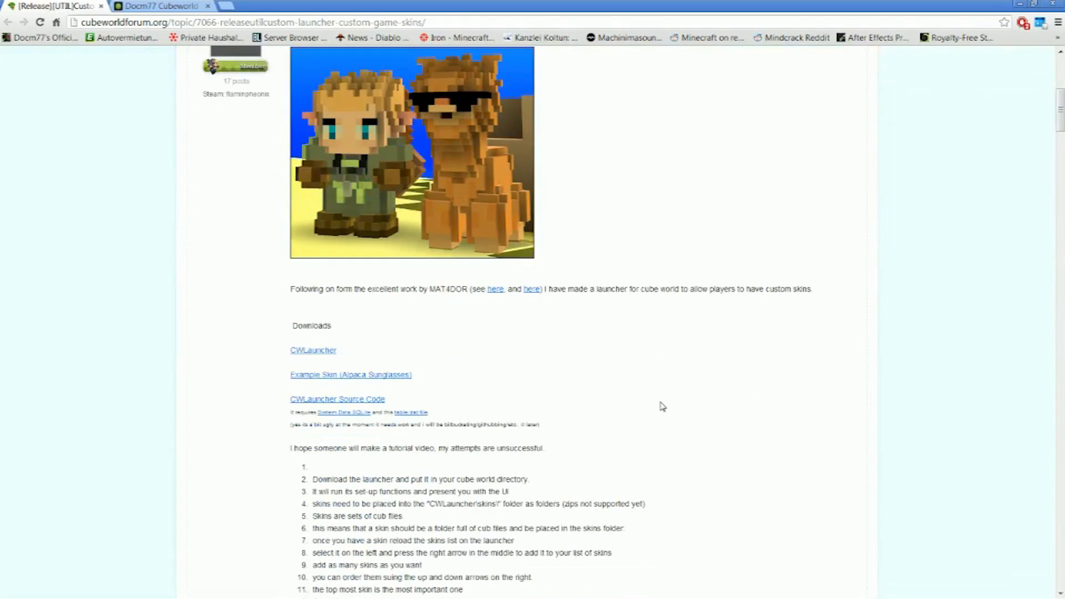
scroll(662, 407, "up", 1)
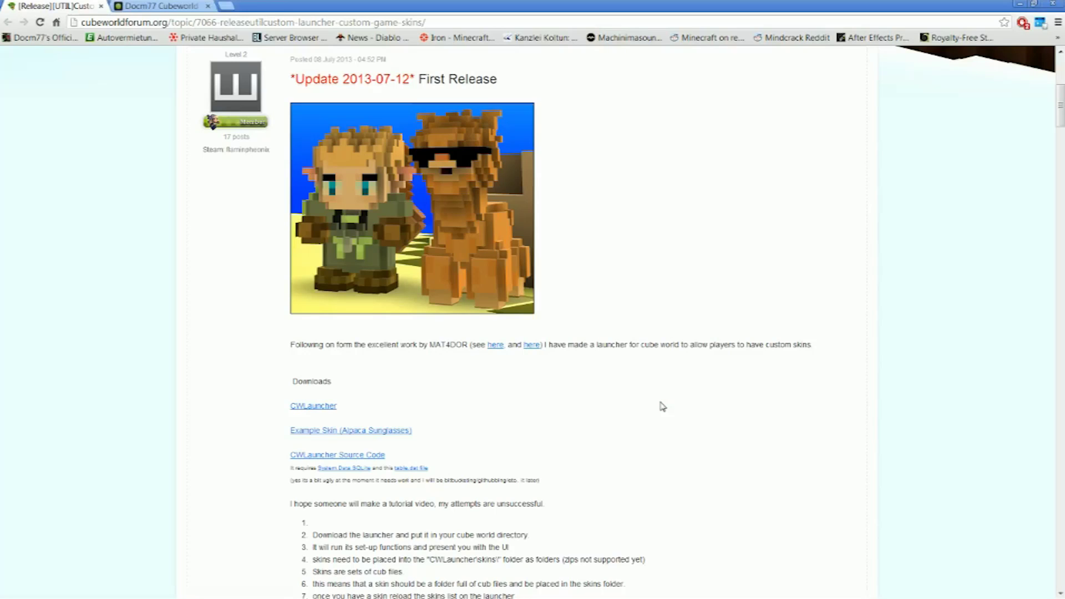
scroll(662, 407, "up", 5)
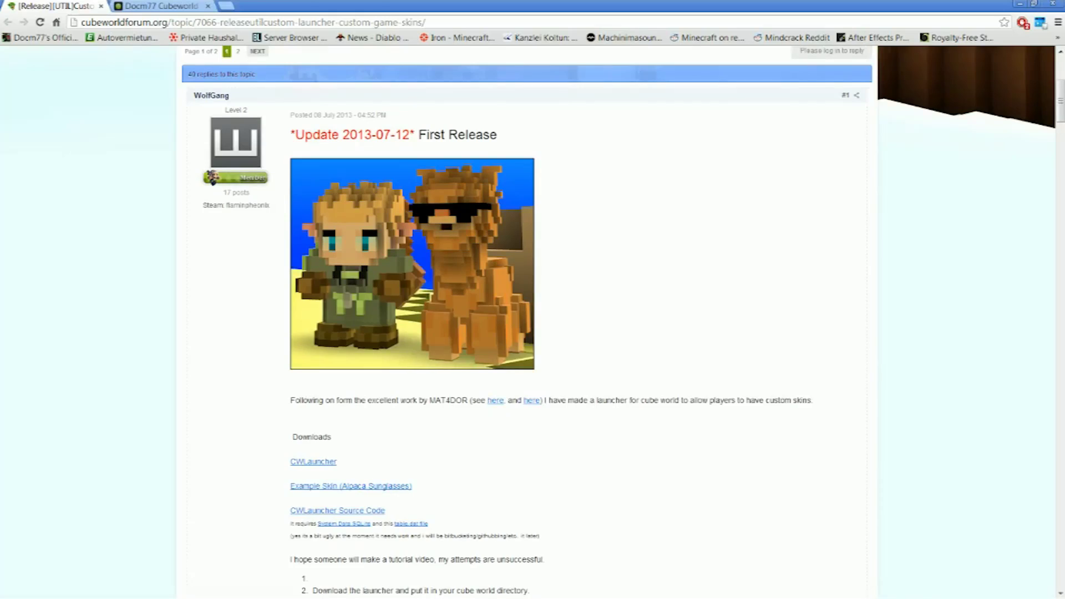